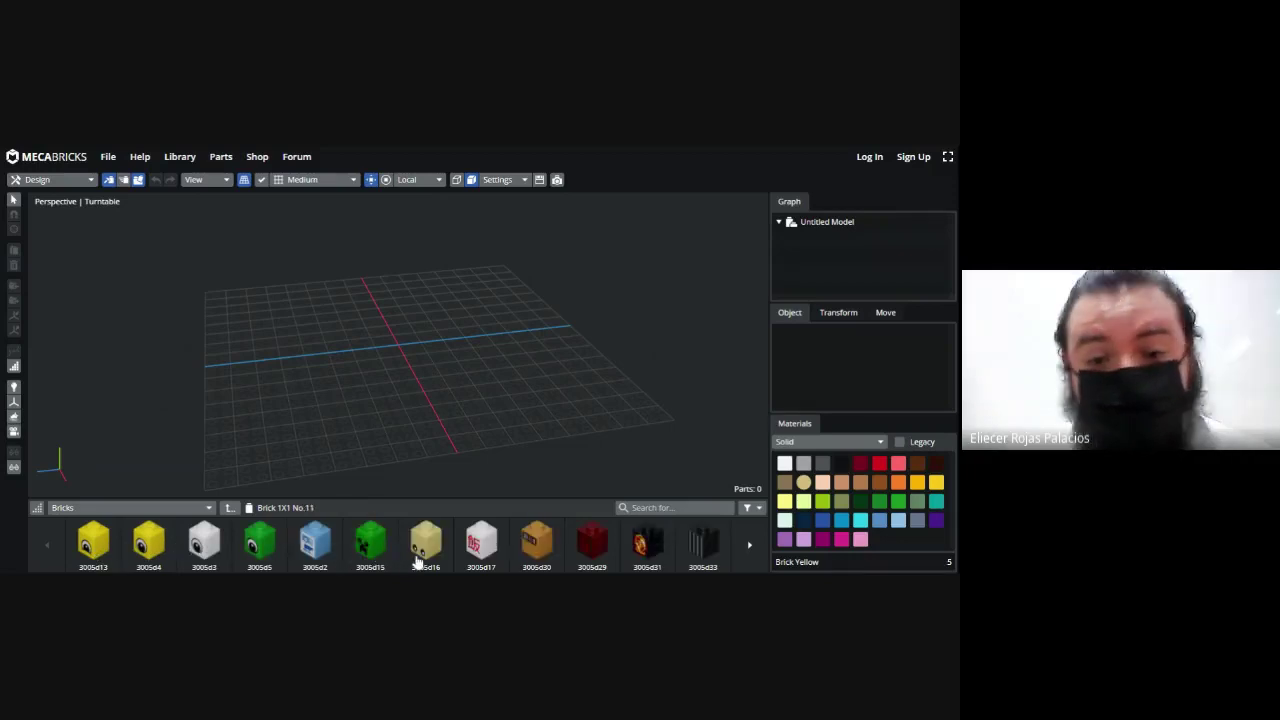
Add the green face-printed 1x1 brick 3005d15 to the model.
{"action": "left_click", "coordinate": [368, 545]}
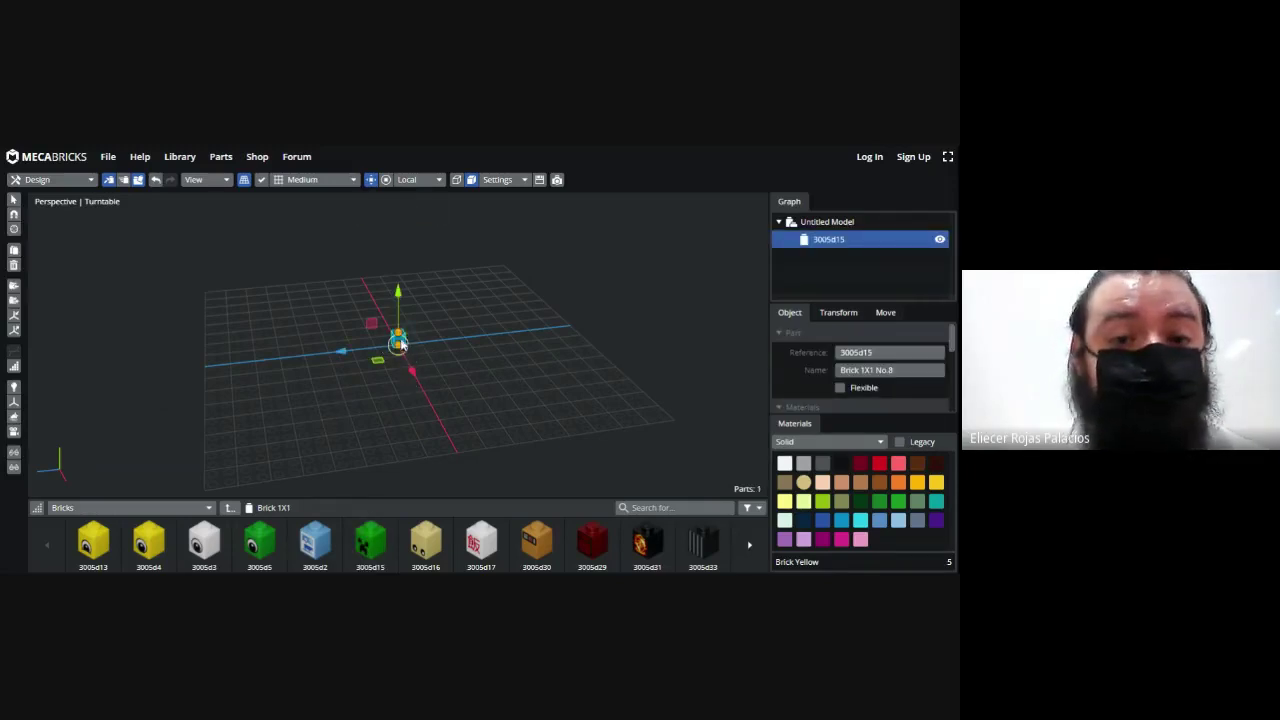
{"action": "left_click", "coordinate": [490, 362]}
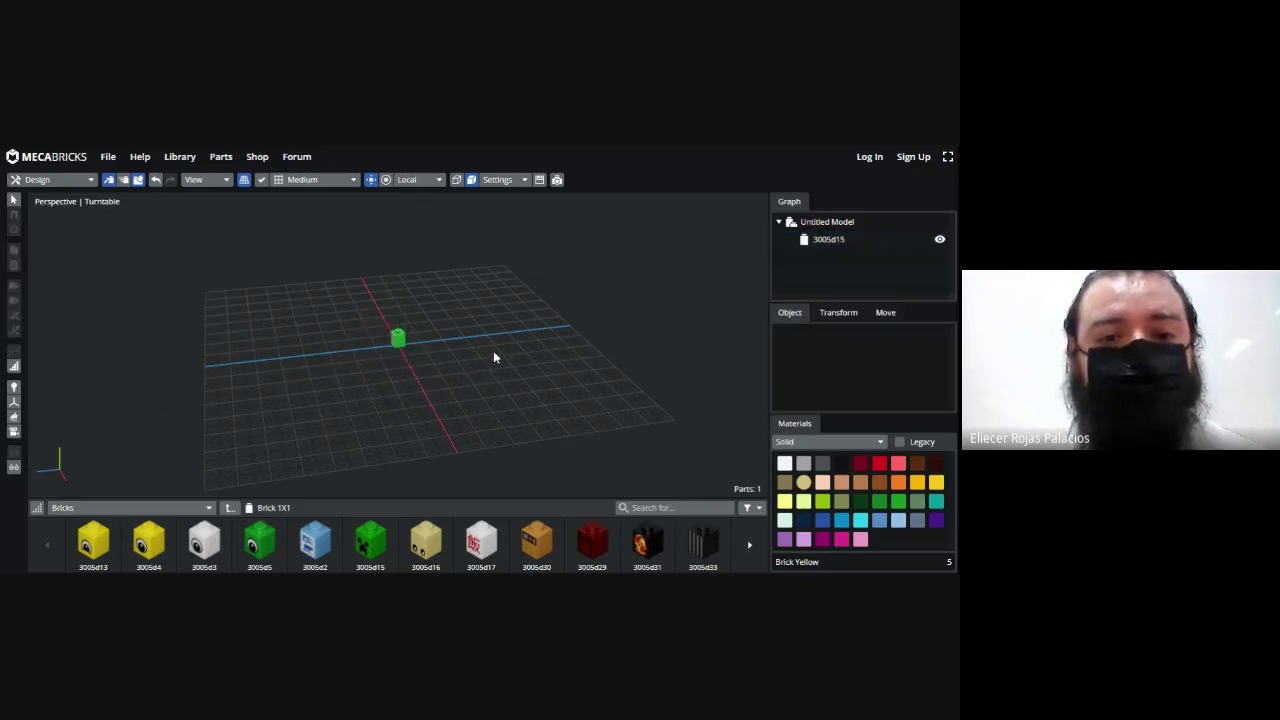
{"action": "right_click_drag", "start_coordinate": [343, 420], "coordinate": [490, 404]}
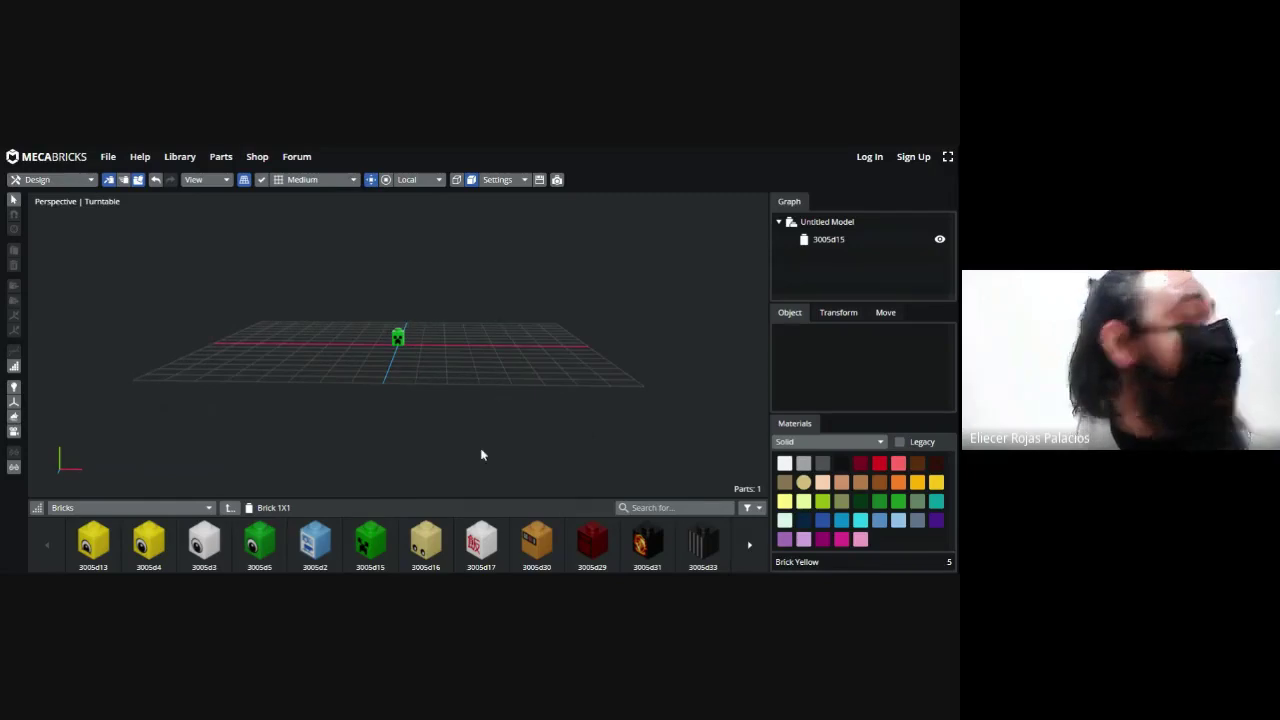
Add the green 1x1 brick with an eye print, 3005d6, to the model.
{"action": "left_click", "coordinate": [750, 548]}
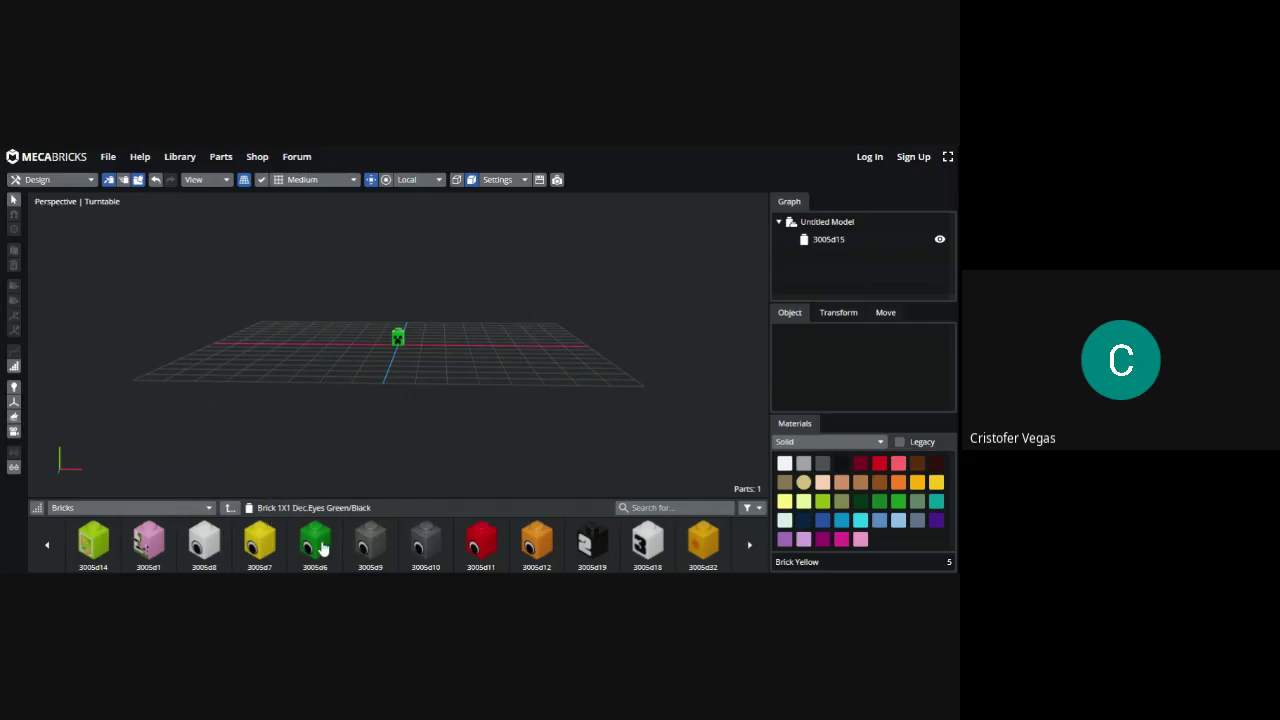
{"action": "left_click_drag", "start_coordinate": [333, 548], "coordinate": [381, 346]}
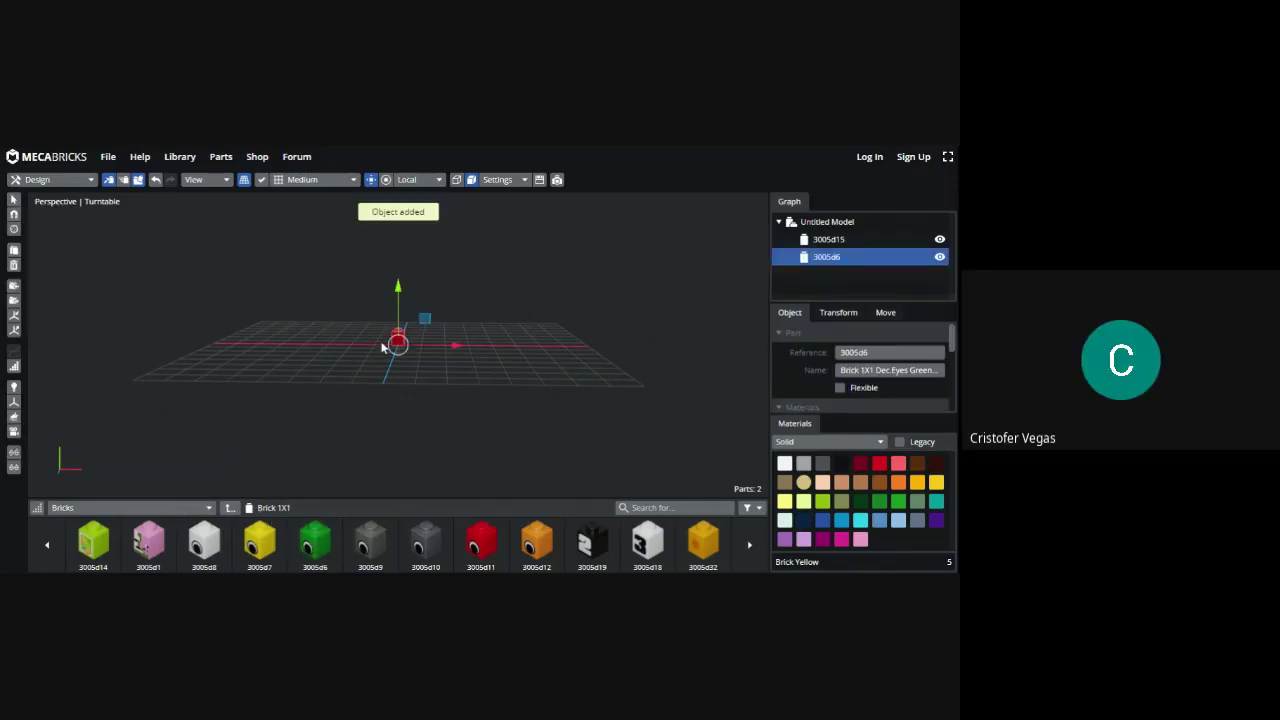
{"action": "left_click", "coordinate": [448, 355]}
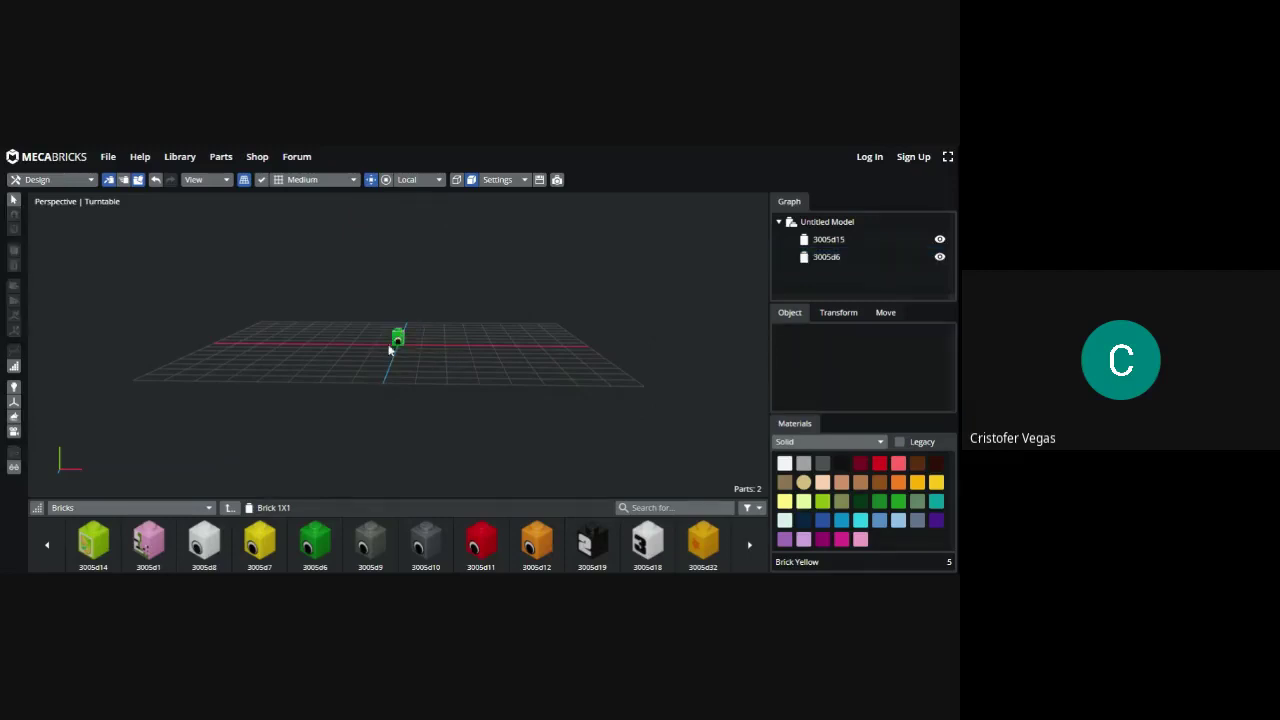
{"action": "mouse_move", "coordinate": [397, 337]}
{"action": "right_mouse_down"}
{"action": "mouse_move", "coordinate": [460, 343]}
{"action": "mouse_move", "coordinate": [405, 340]}
{"action": "mouse_move", "coordinate": [394, 372]}
{"action": "mouse_move", "coordinate": [400, 347]}
{"action": "right_mouse_up"}
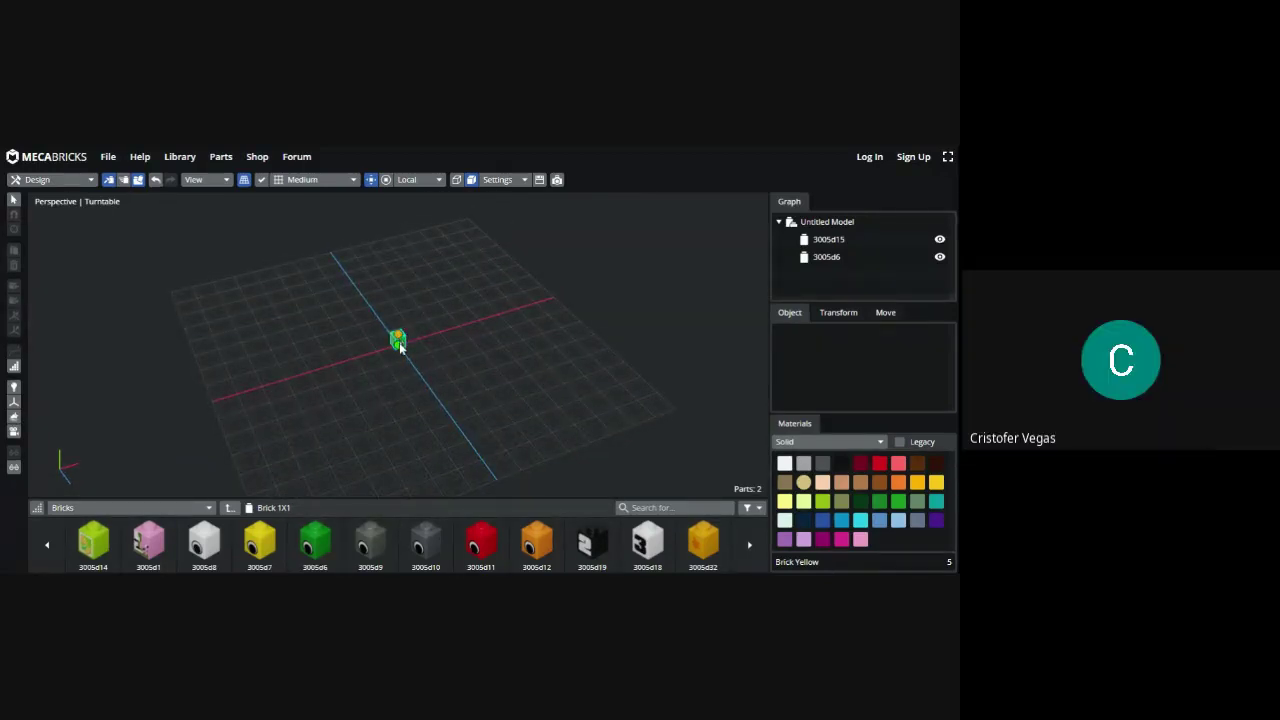
Pull brick 3005d15 out of the overlapping brick 3005d6 and place it above that brick.
{"action": "left_click", "coordinate": [398, 343]}
{"action": "left_click", "coordinate": [454, 331]}
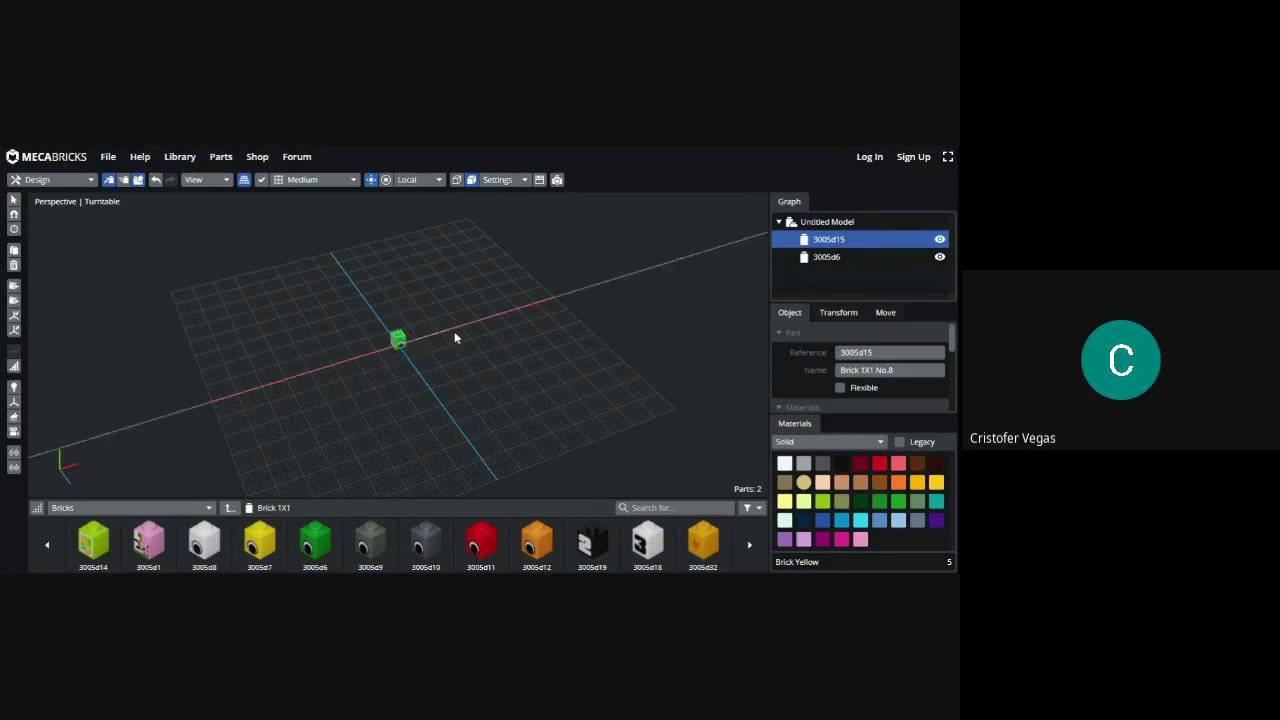
{"action": "left_click", "coordinate": [399, 344]}
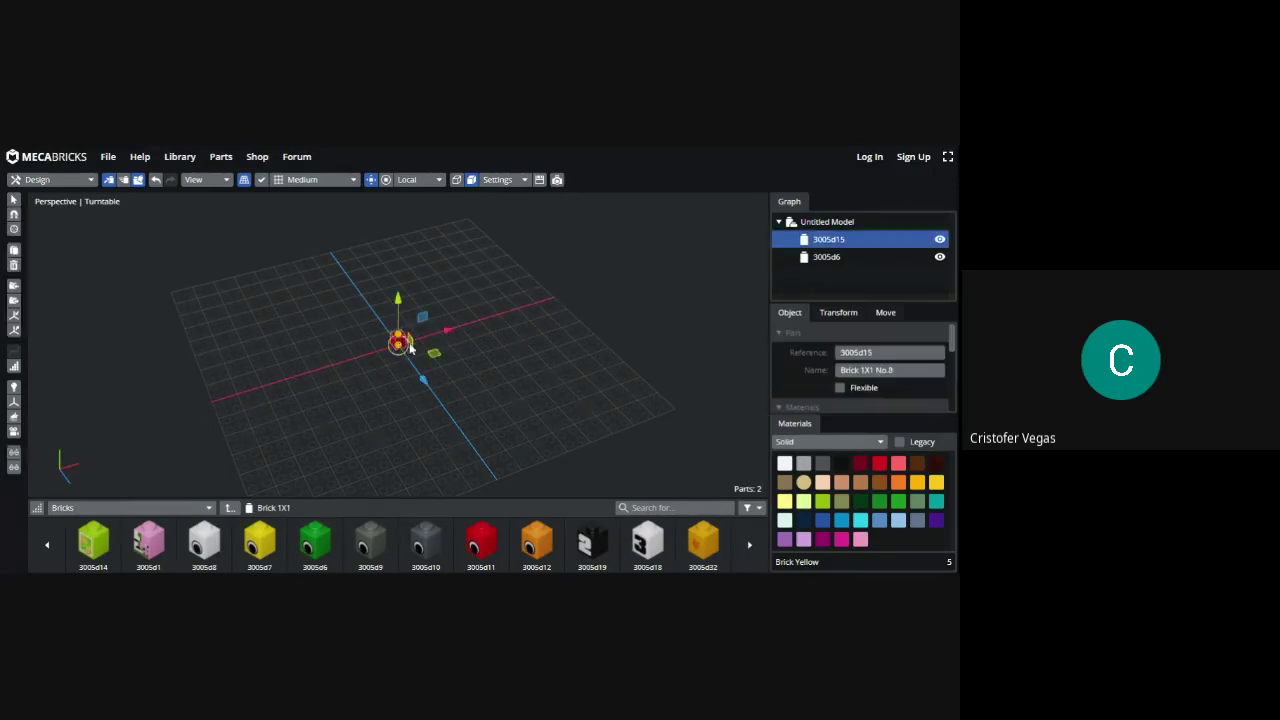
{"action": "left_click", "coordinate": [437, 358]}
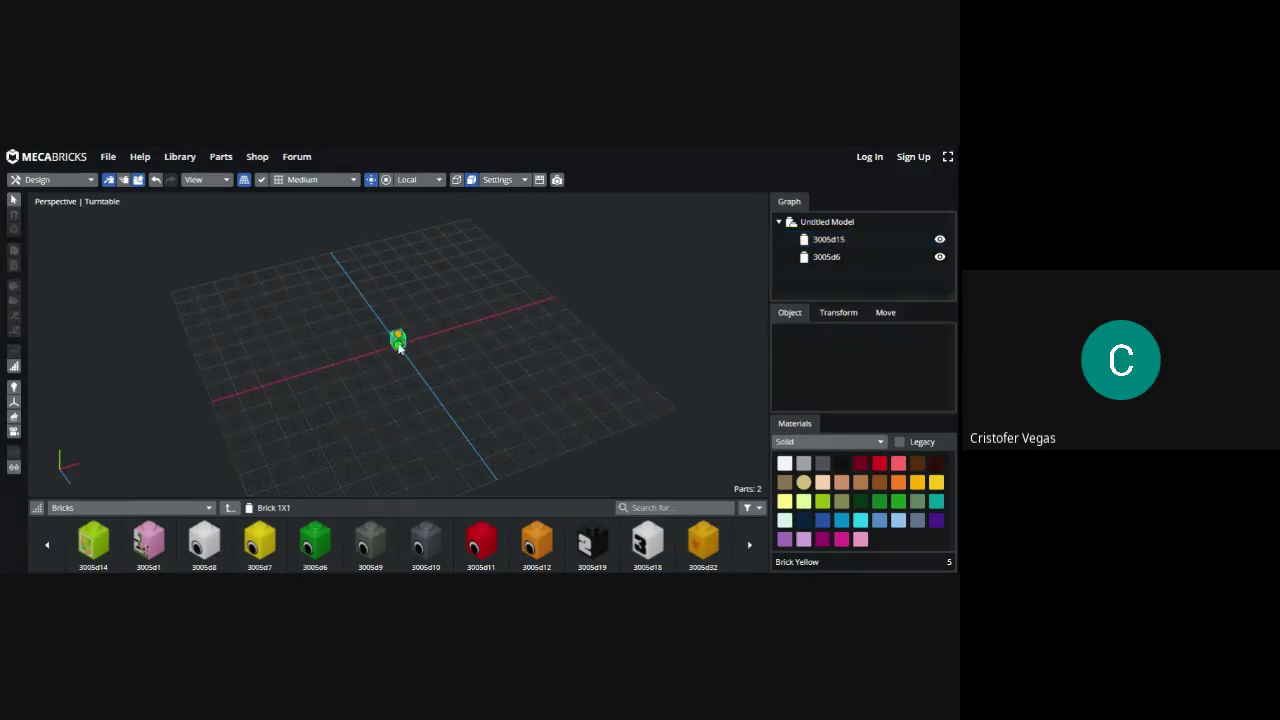
{"action": "left_click", "coordinate": [398, 341]}
{"action": "left_click", "coordinate": [423, 320]}
{"action": "left_click", "coordinate": [399, 344]}
{"action": "left_click_drag", "start_coordinate": [400, 294], "coordinate": [443, 266]}
{"action": "left_click_drag", "start_coordinate": [424, 343], "coordinate": [465, 397]}
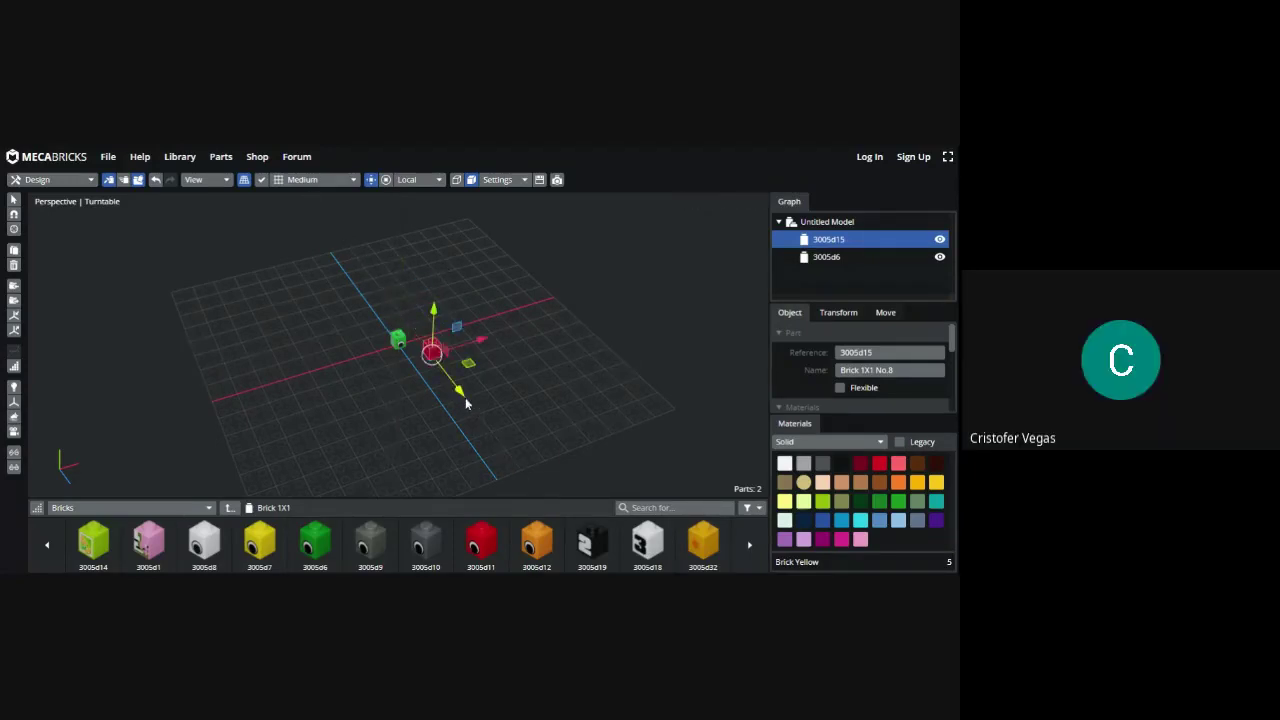
{"action": "left_click_drag", "start_coordinate": [432, 355], "coordinate": [398, 333]}
{"action": "left_click", "coordinate": [434, 344]}
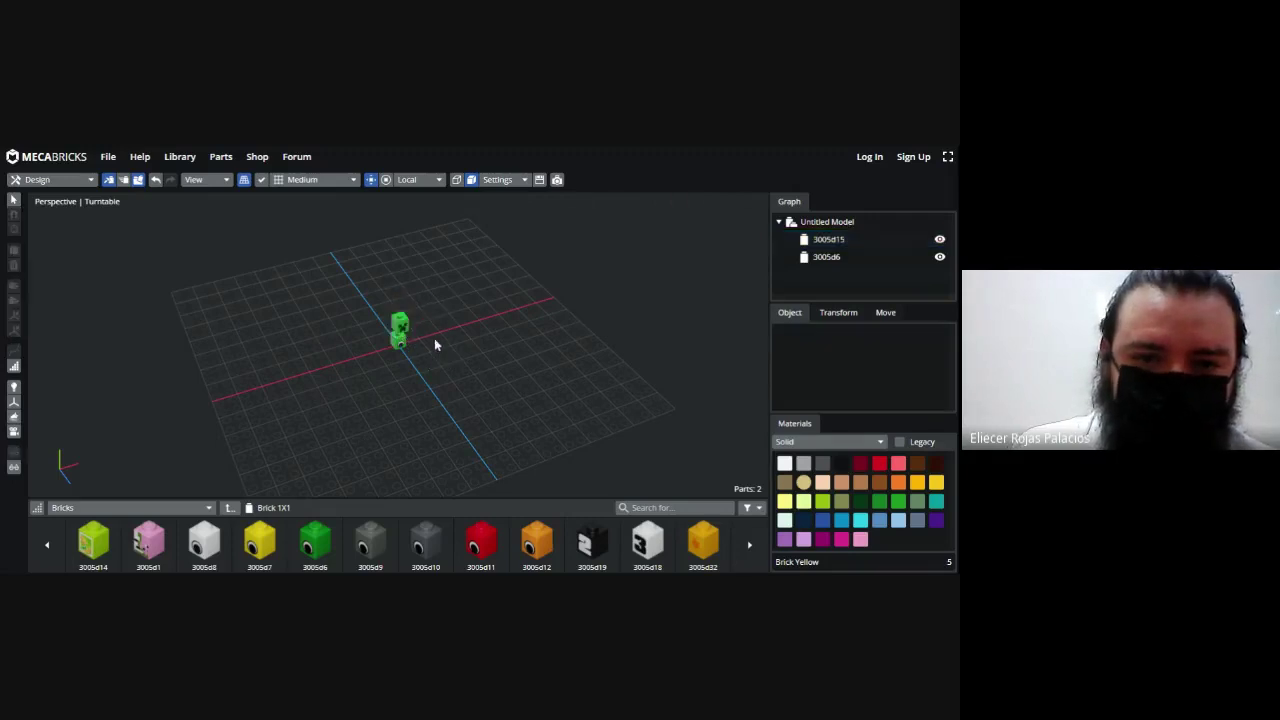
Shift the raised brick 3005d15 toward the eye brick, and try to line up brick 3005d6 beneath it.
{"action": "right_click_drag", "start_coordinate": [457, 397], "coordinate": [482, 368]}
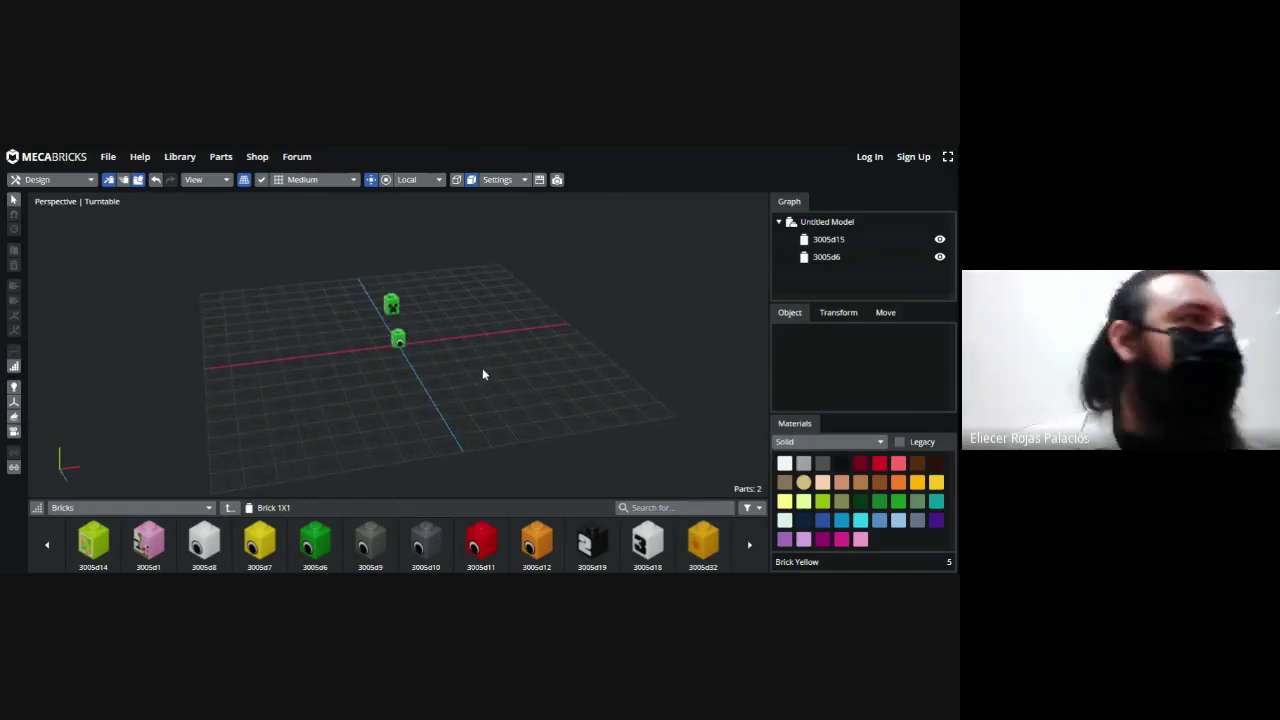
{"action": "left_click", "coordinate": [392, 308]}
{"action": "left_click_drag", "start_coordinate": [392, 308], "coordinate": [398, 338]}
{"action": "right_click_drag", "start_coordinate": [491, 374], "coordinate": [430, 403]}
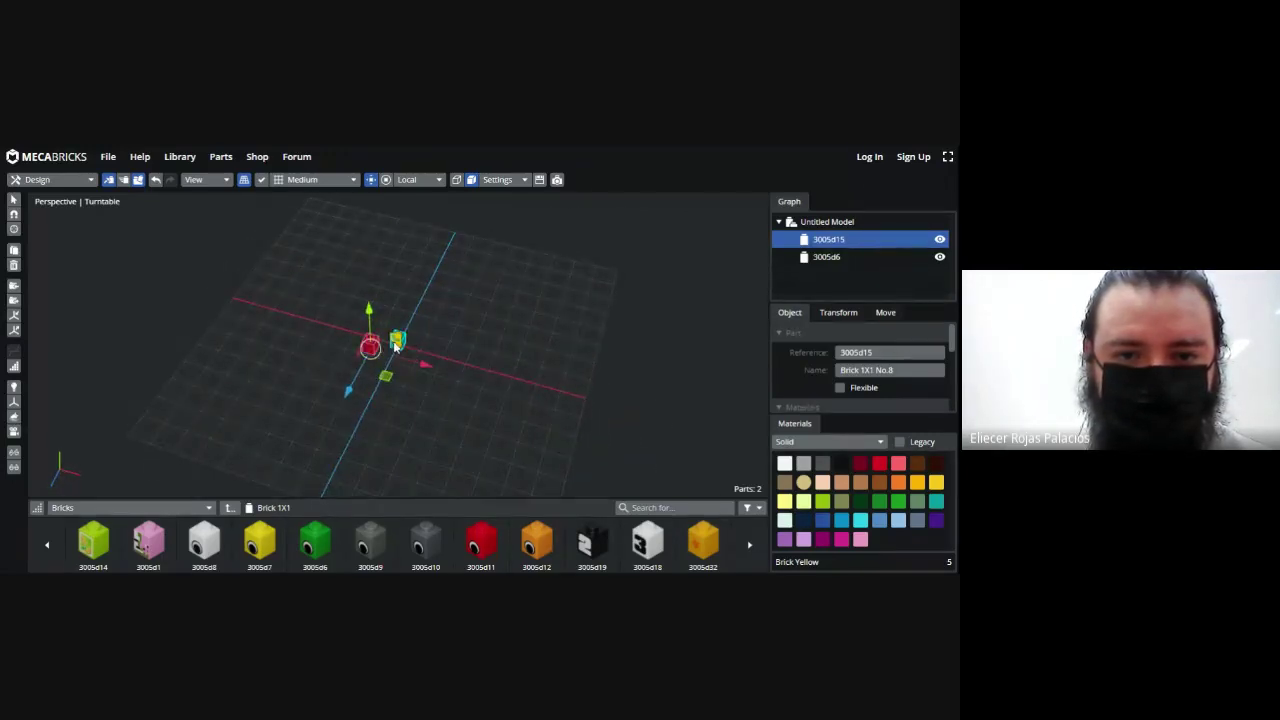
{"action": "left_click", "coordinate": [396, 343]}
{"action": "left_click_drag", "start_coordinate": [397, 343], "coordinate": [368, 373]}
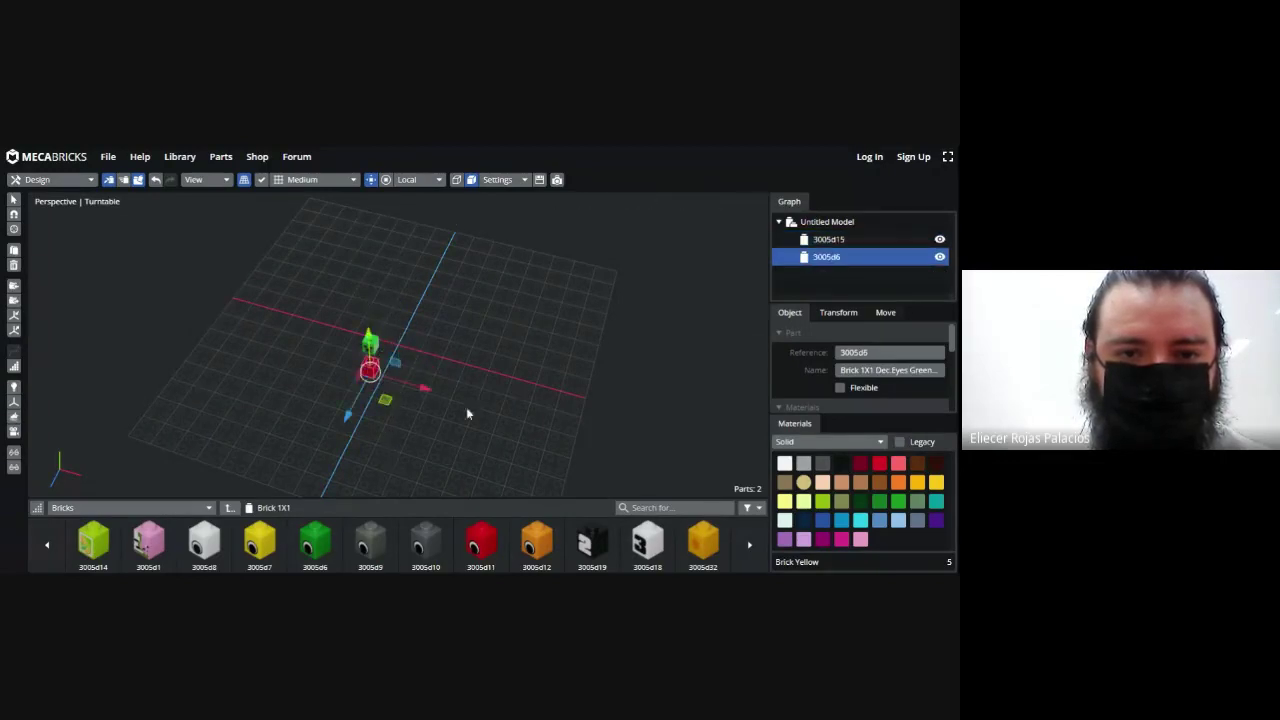
Reposition the eye brick 3005d6 near the grid's centre and stack the face brick 3005d15 over it.
{"action": "right_click_drag", "start_coordinate": [441, 443], "coordinate": [334, 352]}
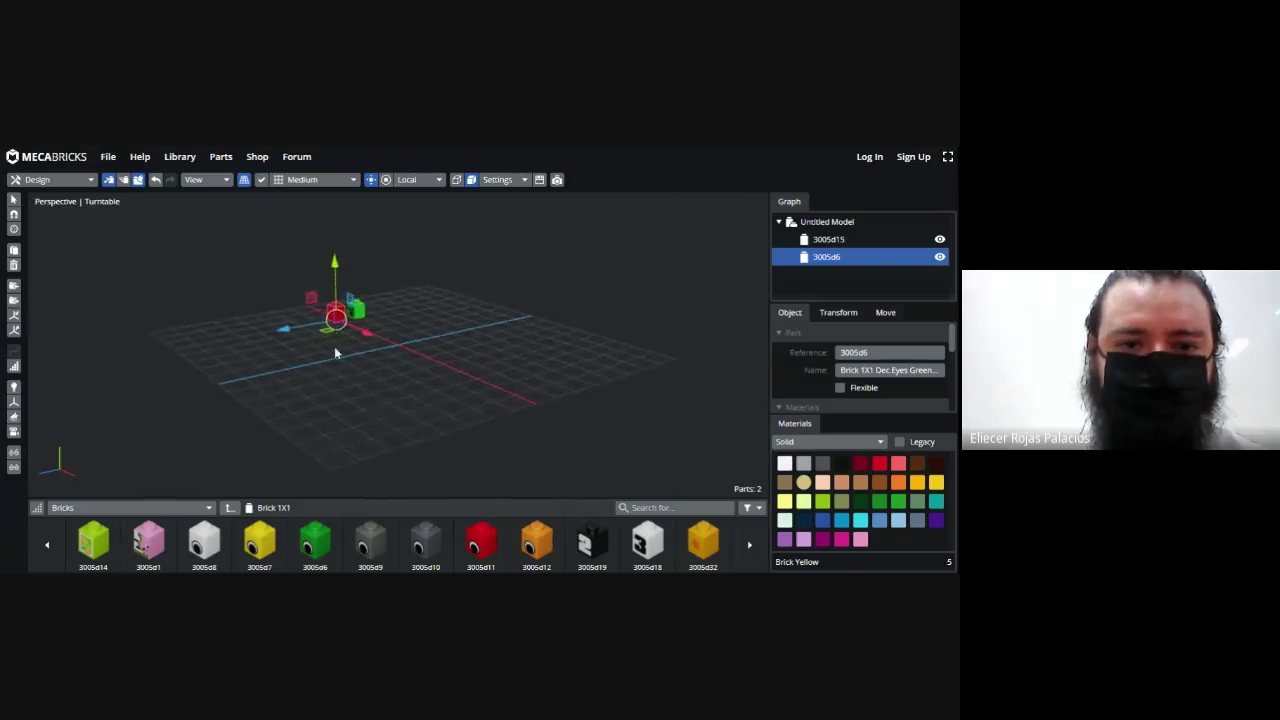
{"action": "left_click_drag", "start_coordinate": [337, 323], "coordinate": [363, 359]}
{"action": "right_click_drag", "start_coordinate": [326, 404], "coordinate": [429, 397]}
{"action": "right_click_drag", "start_coordinate": [391, 333], "coordinate": [394, 360]}
{"action": "left_click", "coordinate": [392, 354]}
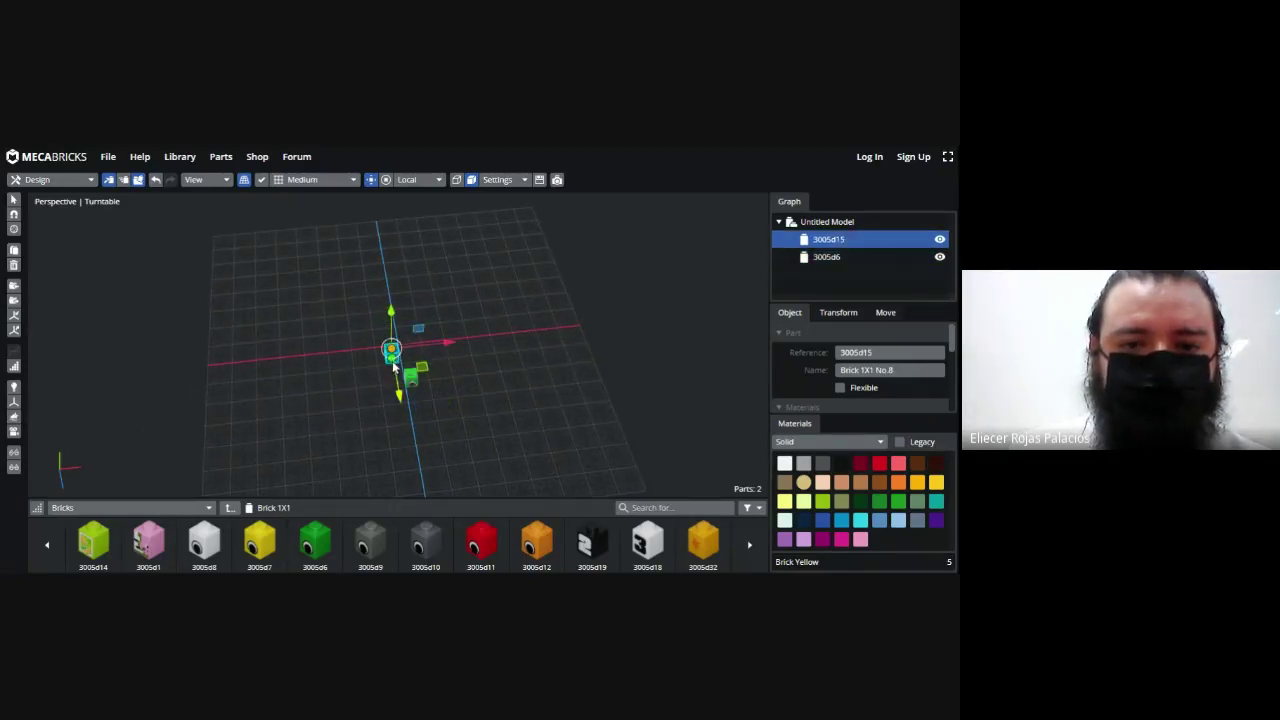
{"action": "left_click_drag", "start_coordinate": [394, 368], "coordinate": [414, 384]}
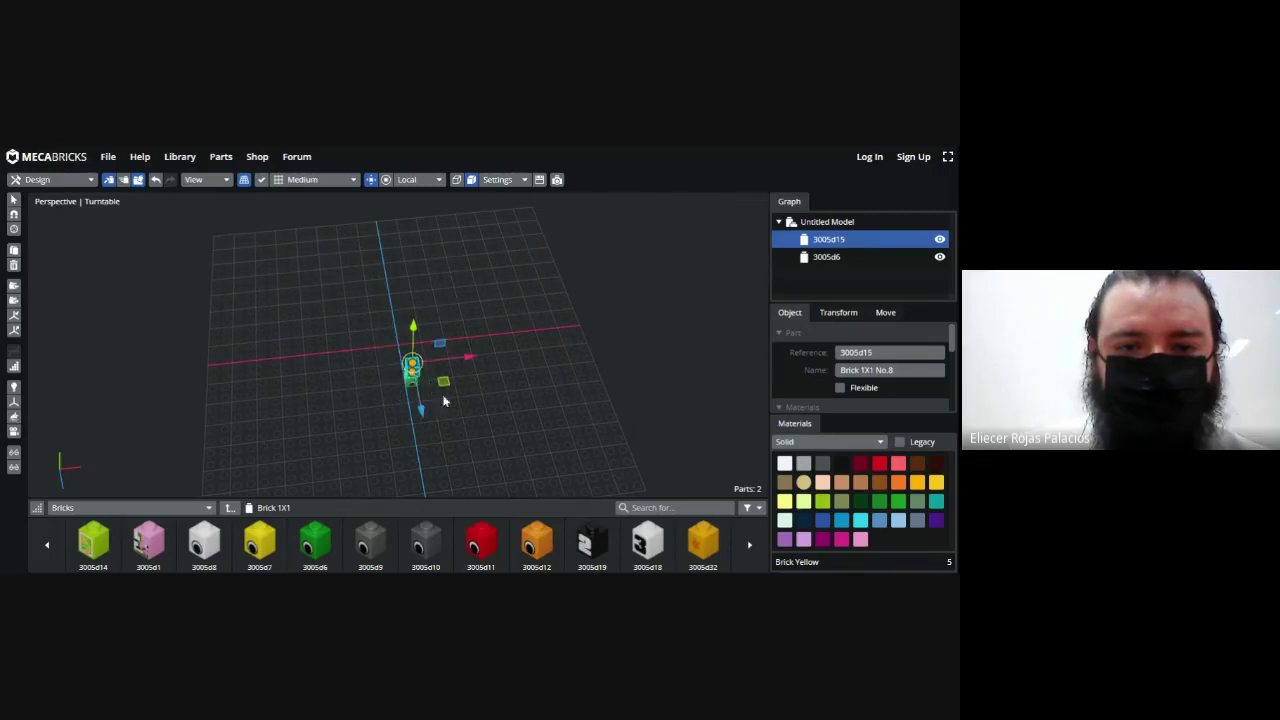
{"action": "right_click_drag", "start_coordinate": [475, 440], "coordinate": [441, 378]}
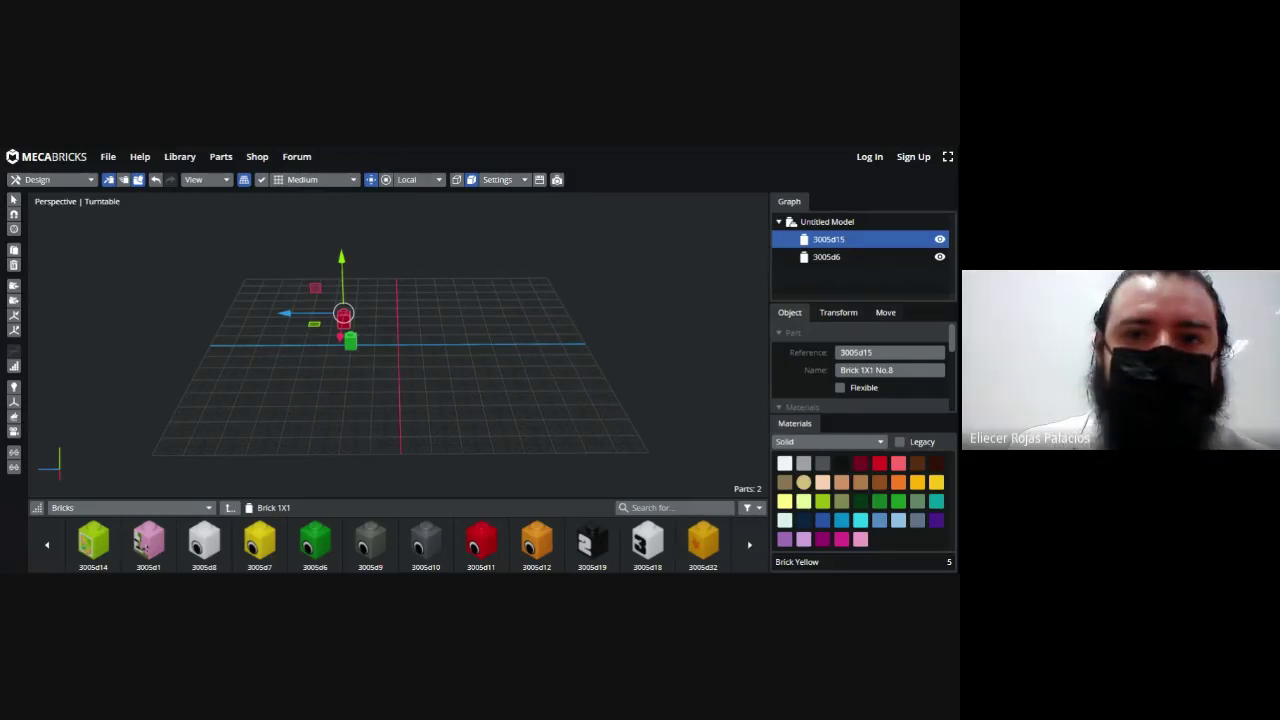
Add the plain 1x6 brick 3009 and place it next to the two green bricks.
{"action": "left_click", "coordinate": [46, 552]}
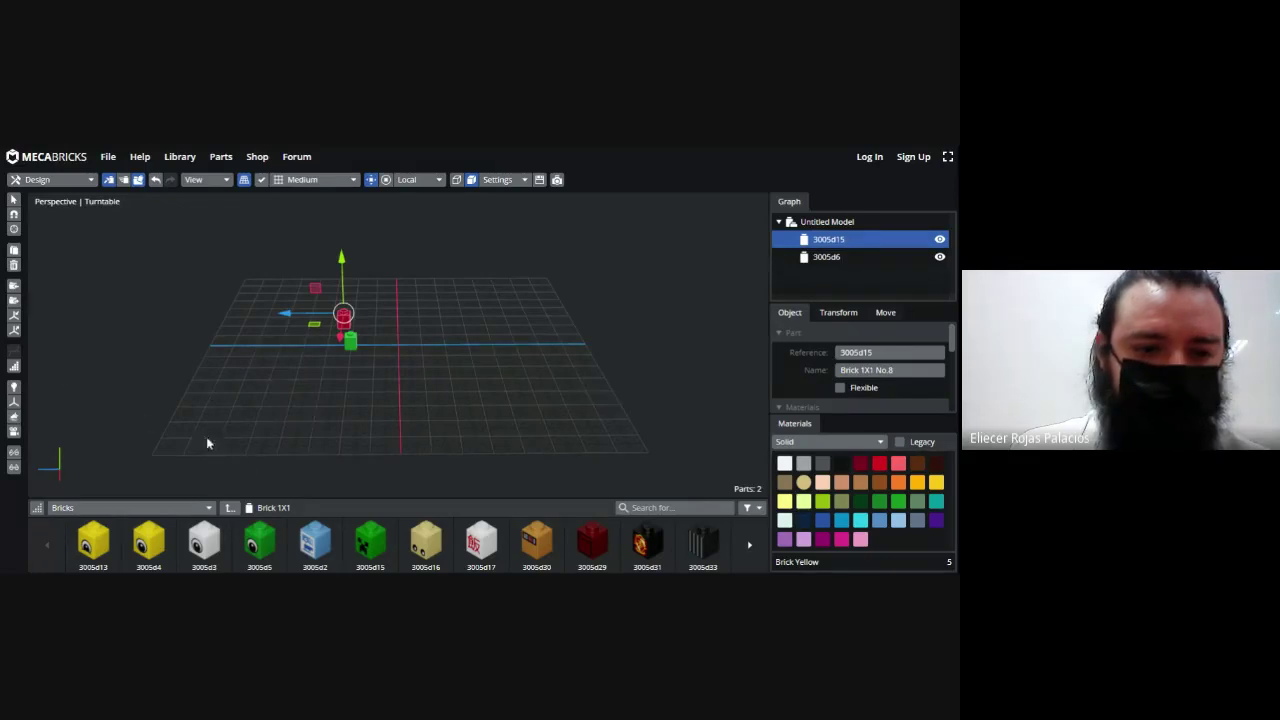
{"action": "left_click", "coordinate": [229, 508]}
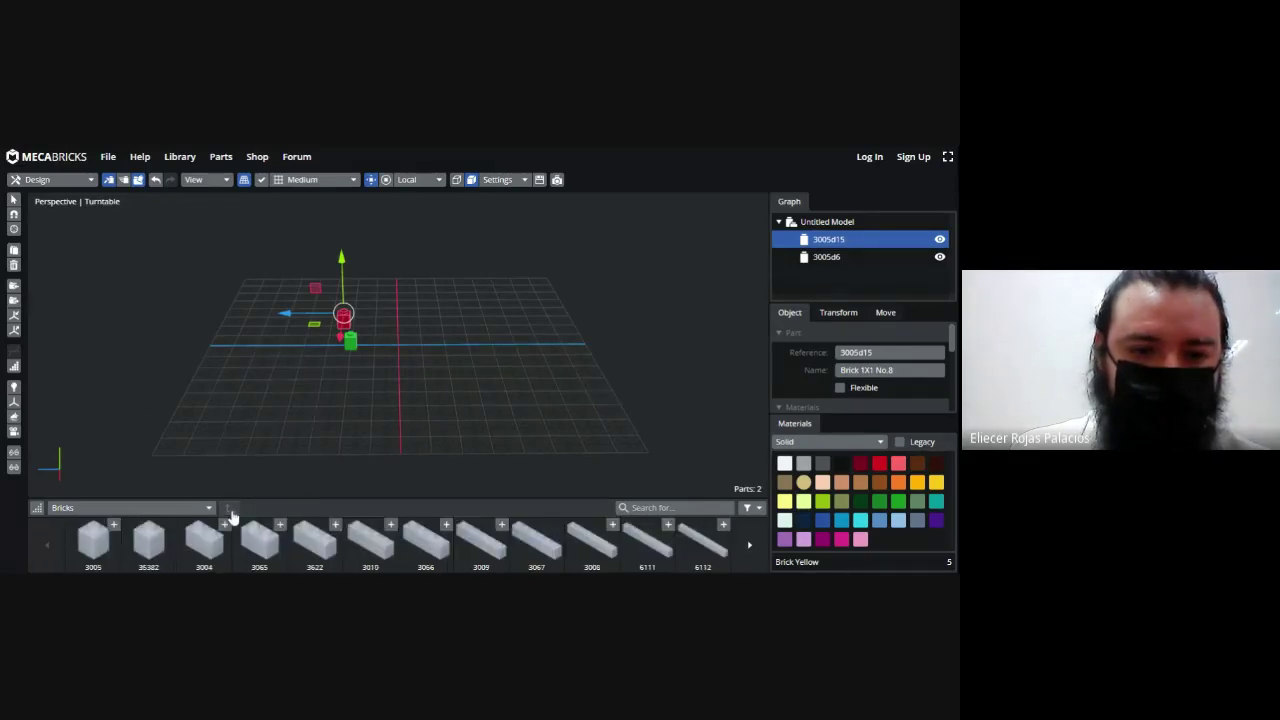
{"action": "left_click", "coordinate": [483, 550]}
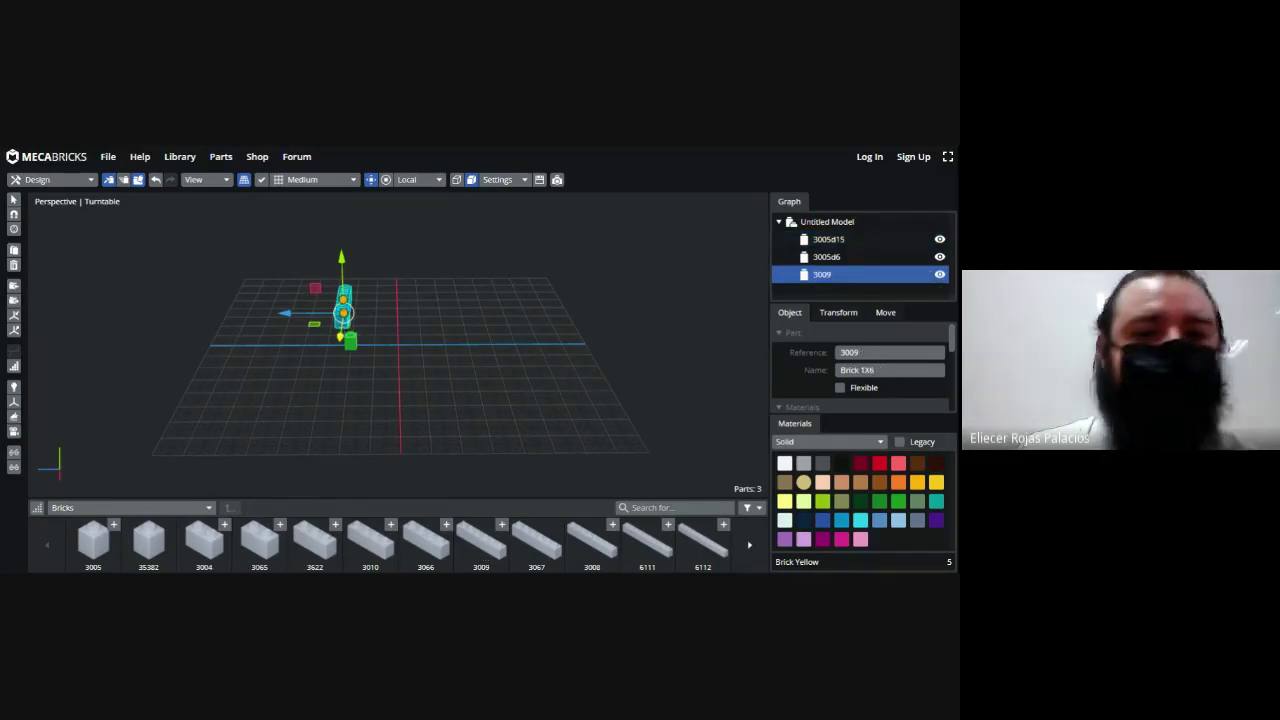
{"action": "left_click_drag", "start_coordinate": [343, 312], "coordinate": [399, 396]}
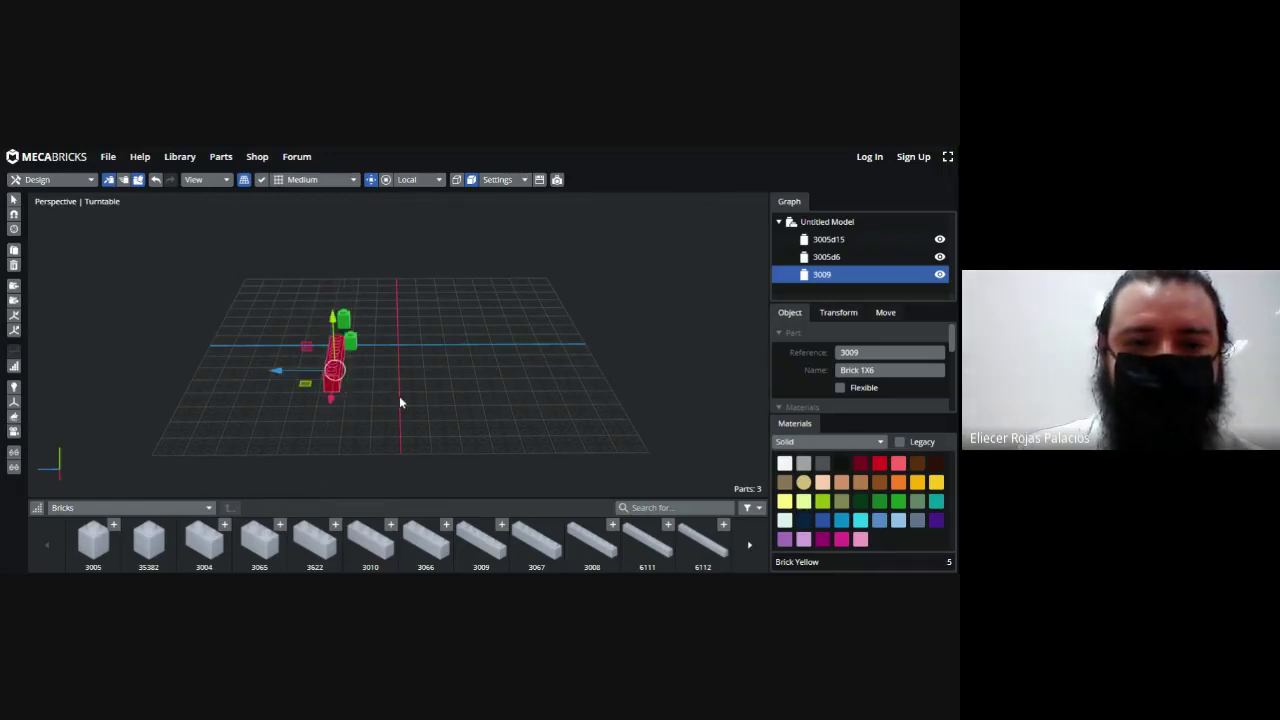
{"action": "right_click_drag", "start_coordinate": [451, 386], "coordinate": [271, 323]}
{"action": "left_click_drag", "start_coordinate": [264, 321], "coordinate": [340, 362]}
{"action": "right_click_drag", "start_coordinate": [330, 400], "coordinate": [491, 369]}
Color the 1x6 brick Nougat and browse to the end of the Bricks parts catalogue.
{"action": "left_click", "coordinate": [843, 484]}
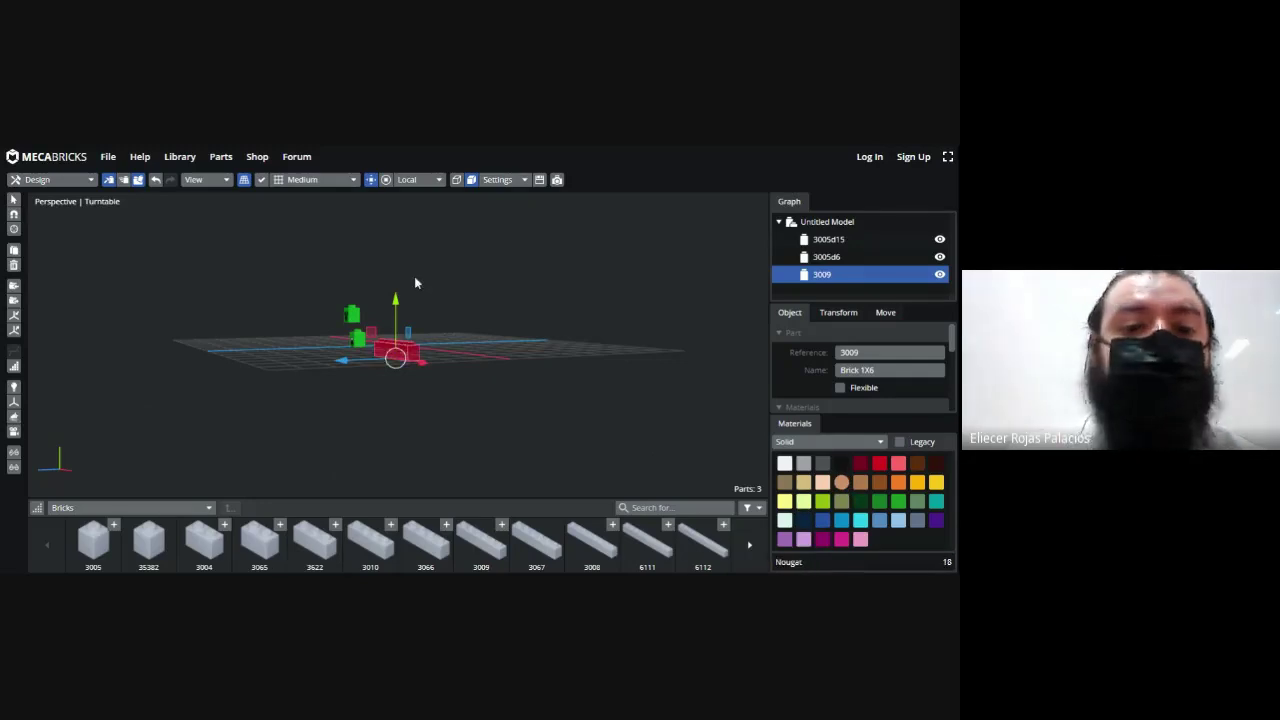
{"action": "right_click_drag", "start_coordinate": [474, 349], "coordinate": [503, 357]}
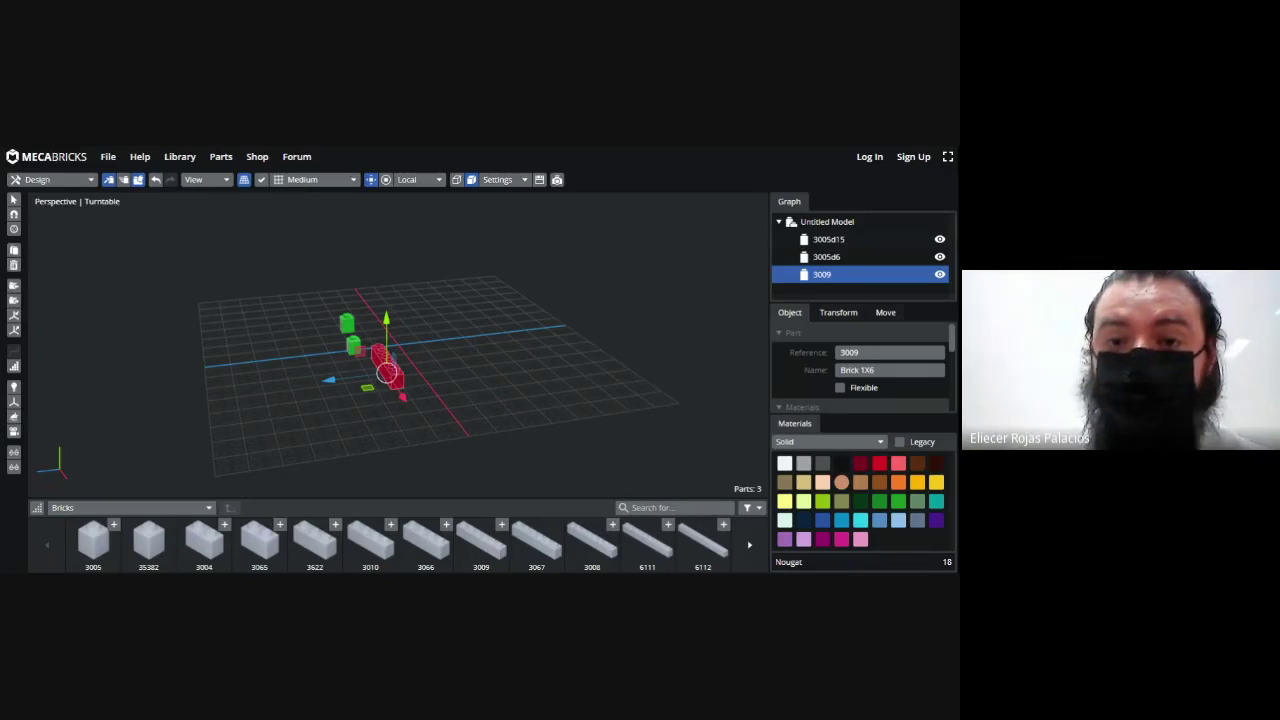
{"action": "left_click", "coordinate": [750, 546]}
{"action": "left_click", "coordinate": [751, 545]}
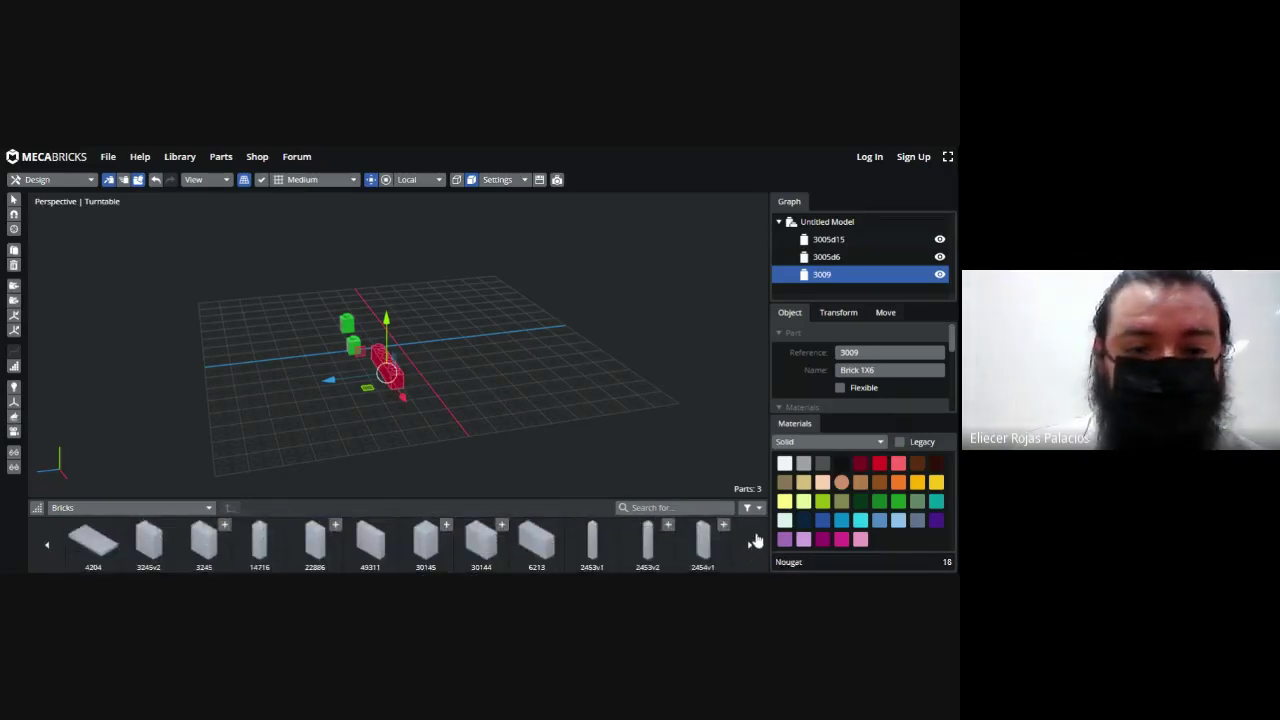
{"action": "left_click", "coordinate": [753, 542]}
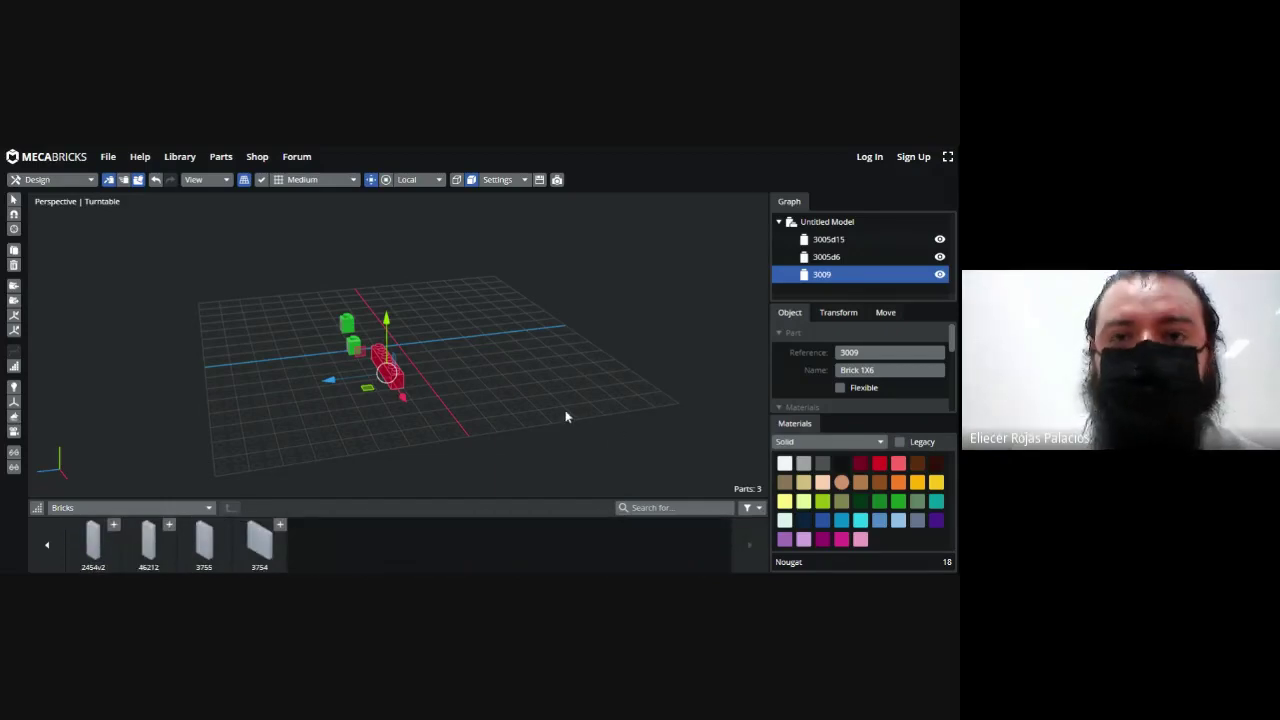
{"action": "right_click_drag", "start_coordinate": [510, 440], "coordinate": [630, 446]}
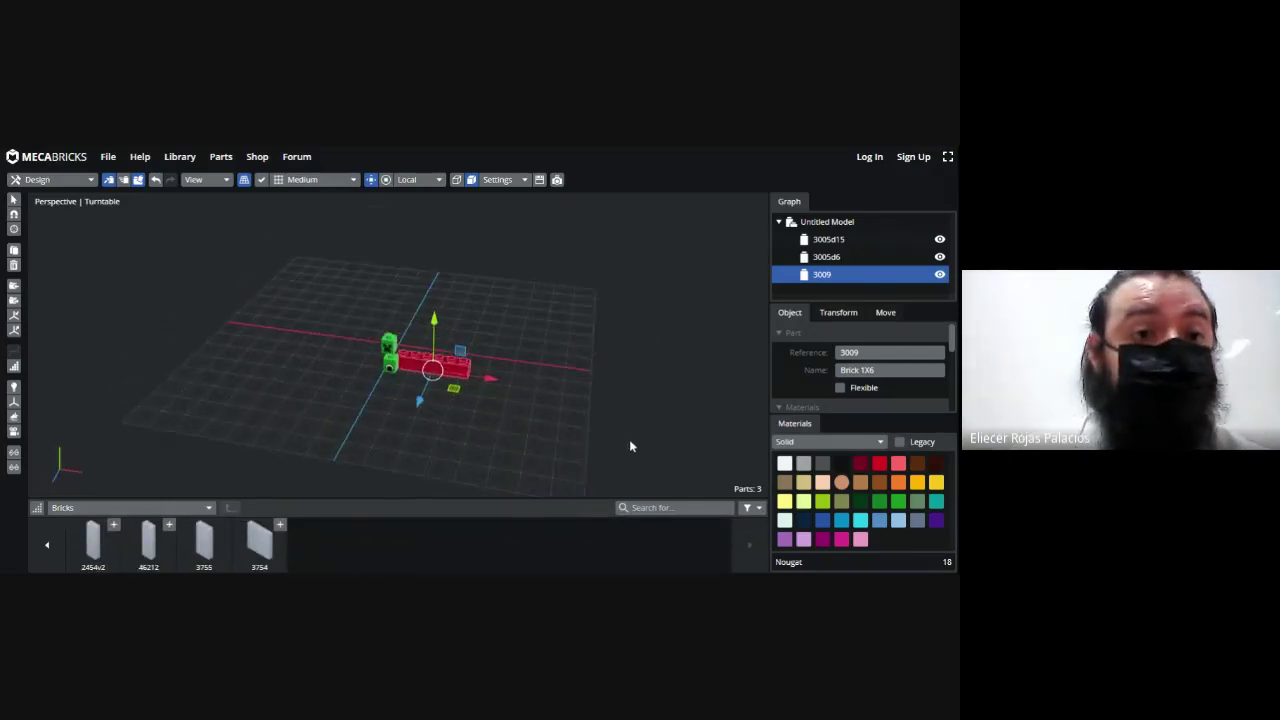
{"action": "left_click", "coordinate": [440, 218]}
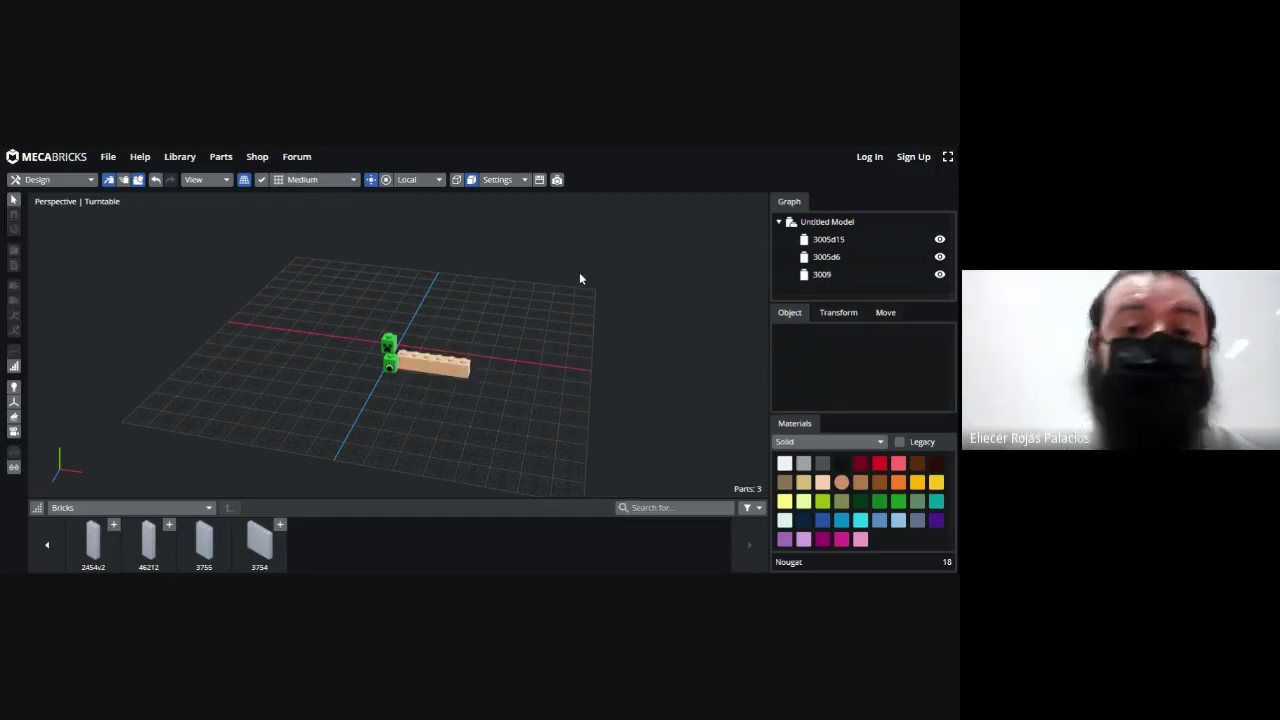